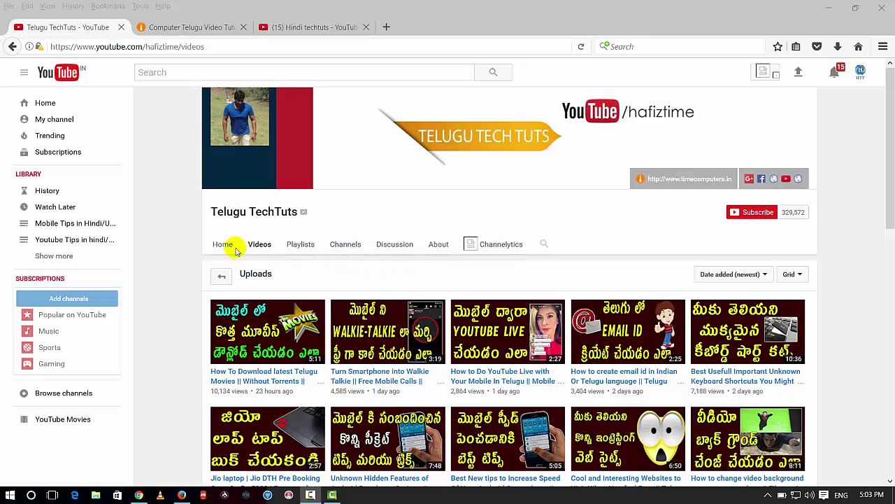
Minimize the browser and check the drives in This PC, including the removable G: drive, and minimize that window too.
click(828, 9)
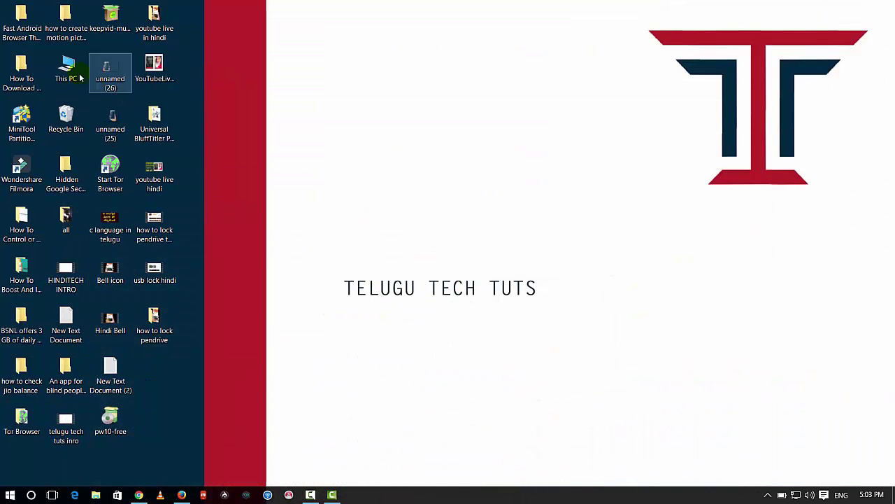
double_click(67, 84)
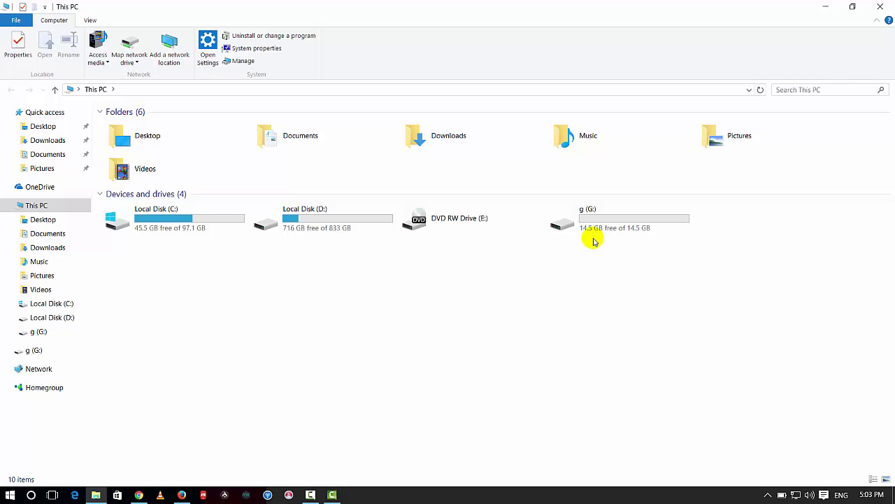
click(824, 6)
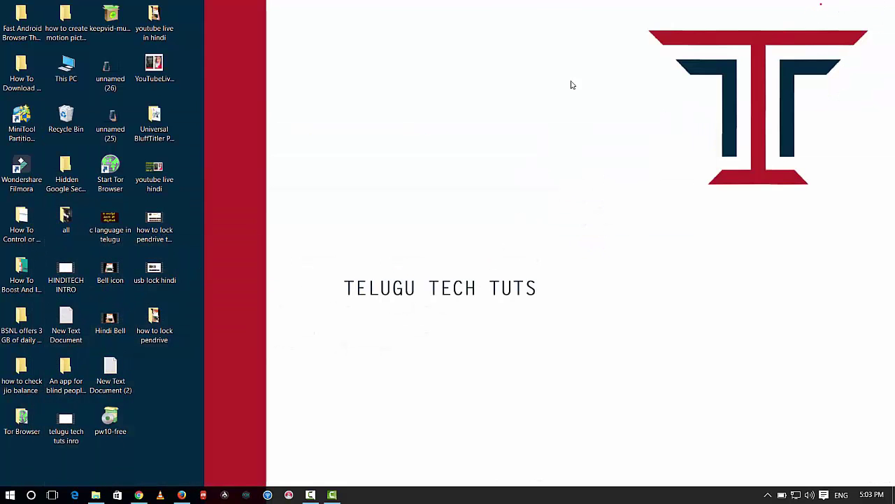
Launch MiniTool Partition Wizard Free from the desktop and open its main disk management window.
click(34, 142)
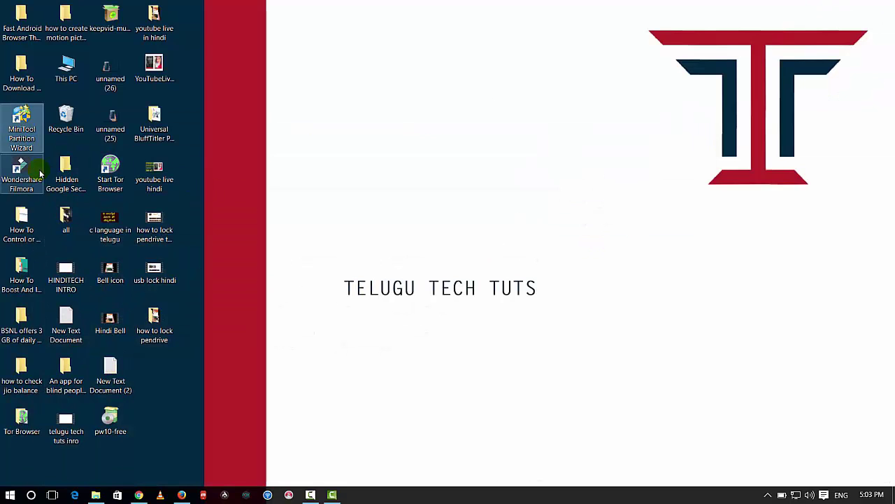
double_click(24, 126)
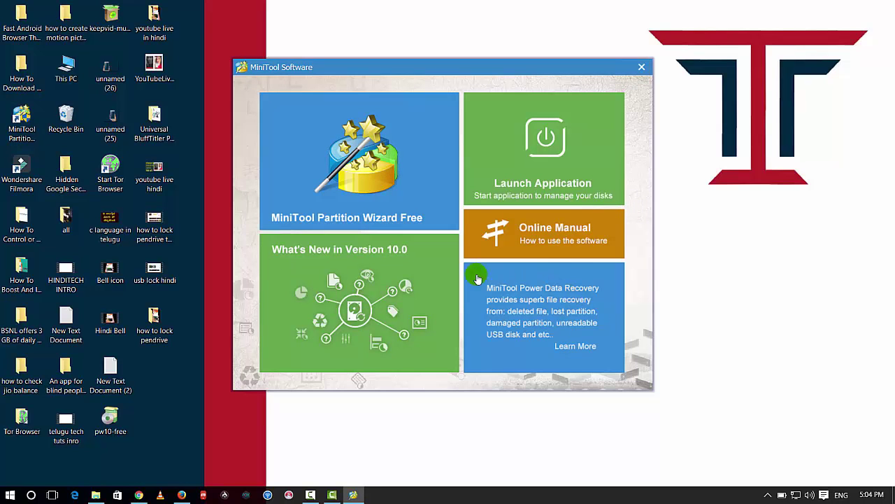
click(367, 218)
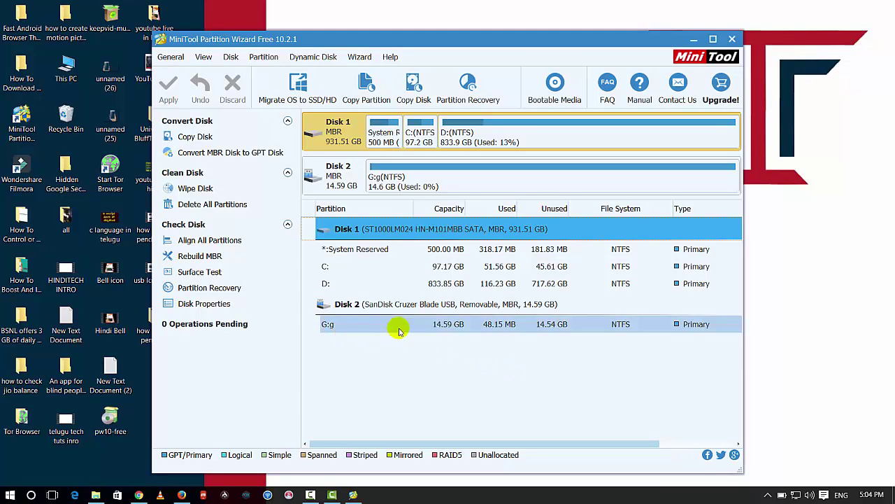
Select the G: partition on Disk 2 and review the partition operations available for it.
right_click(458, 327)
click(415, 343)
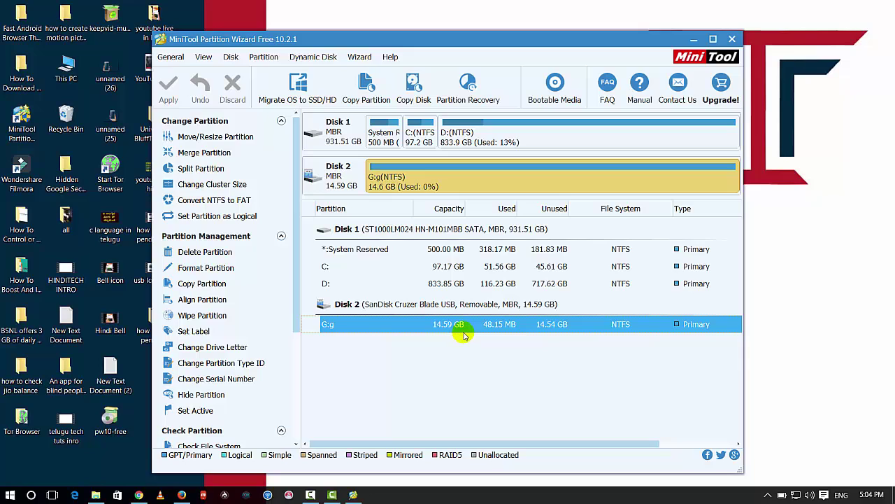
click(462, 325)
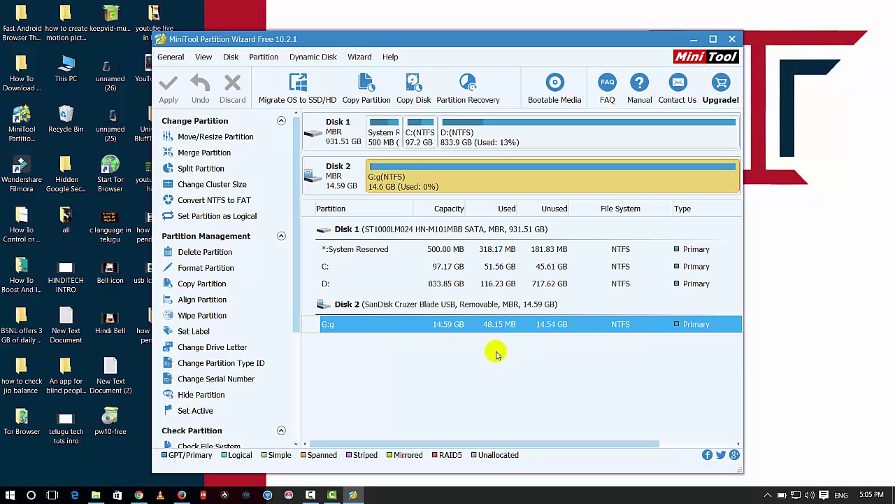
right_click(457, 326)
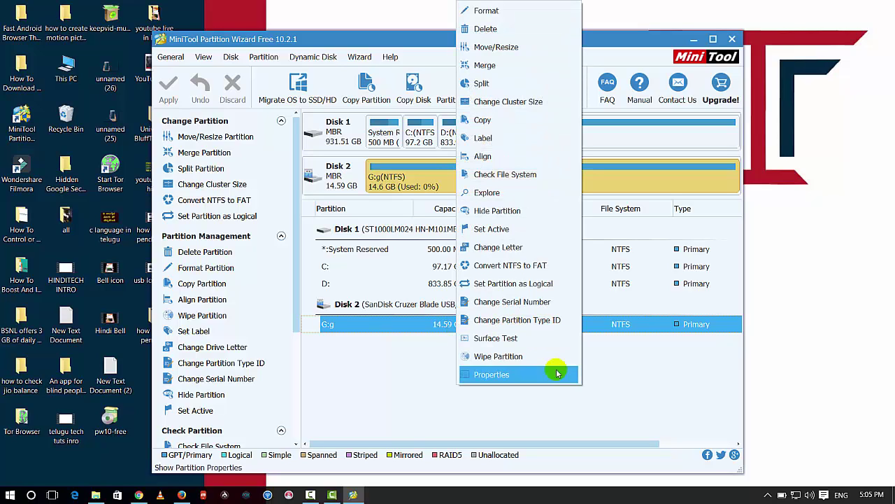
click(605, 377)
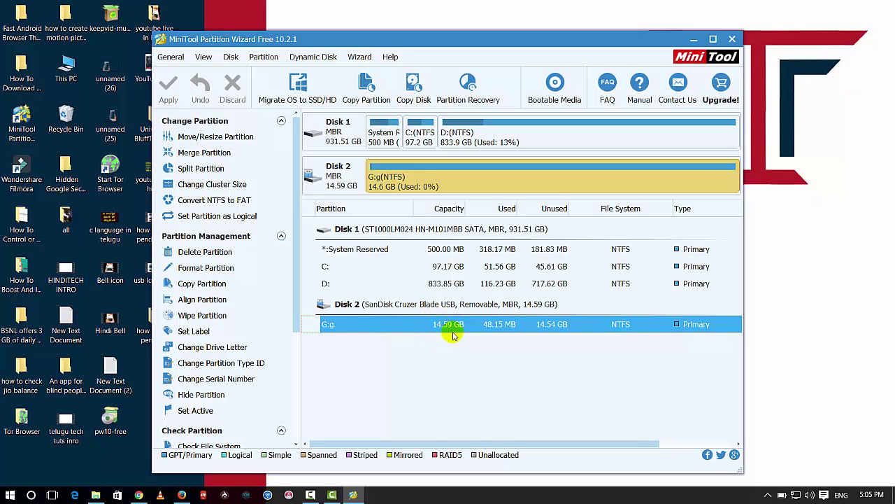
right_click(443, 330)
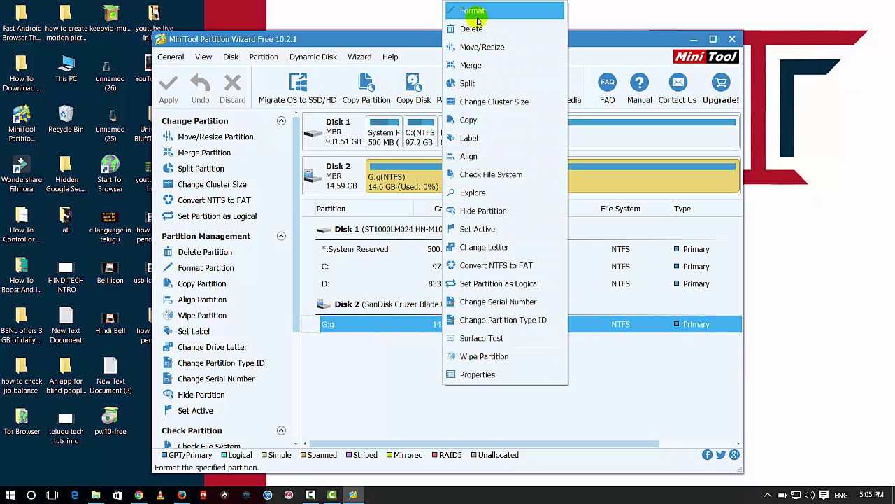
click(474, 11)
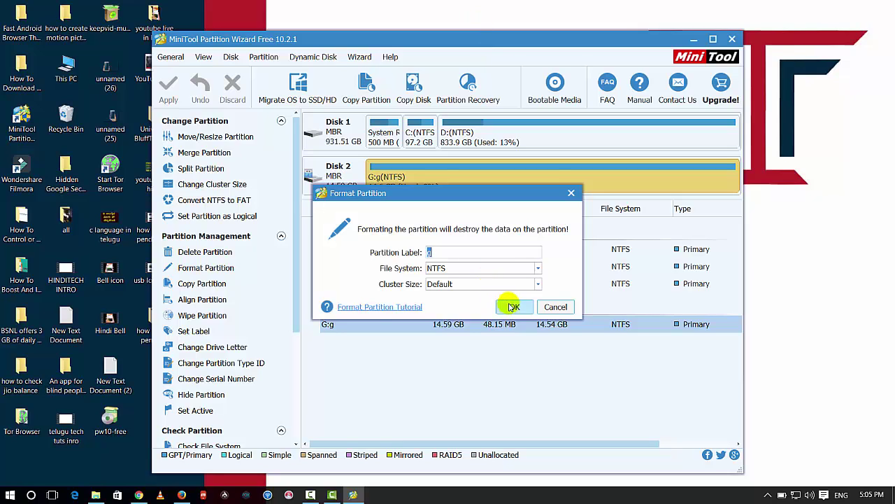
click(492, 268)
click(492, 268)
click(489, 266)
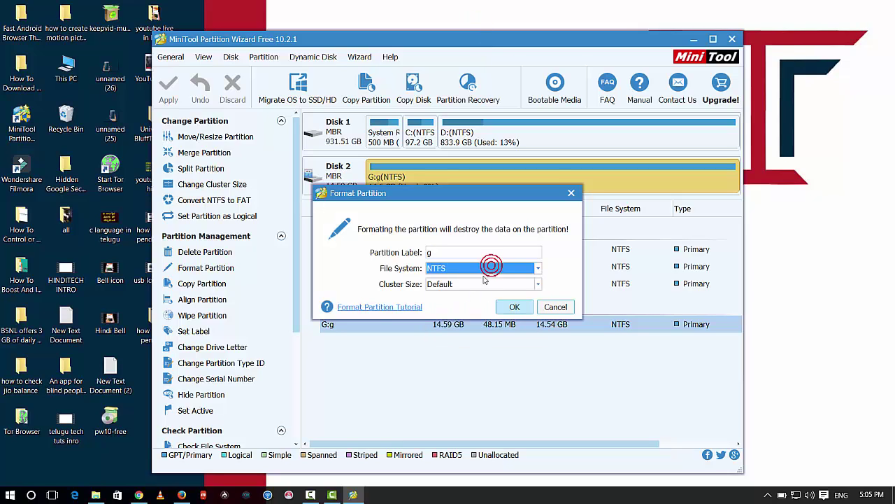
click(473, 278)
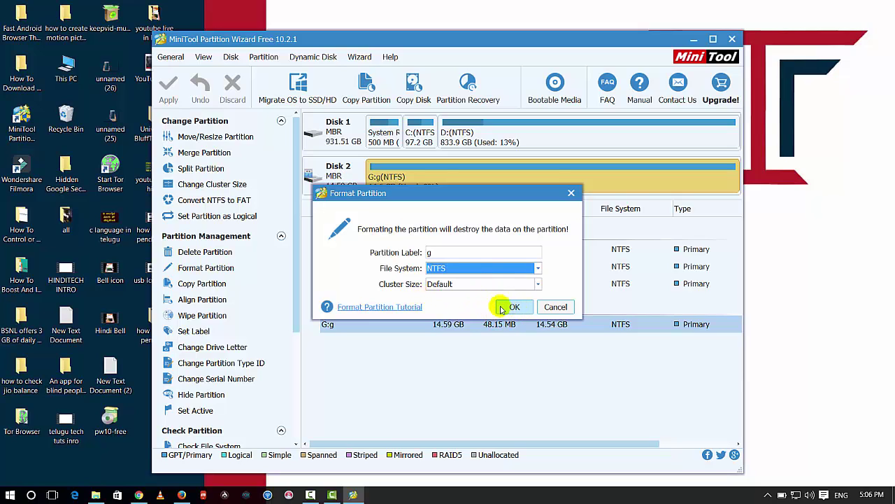
click(555, 308)
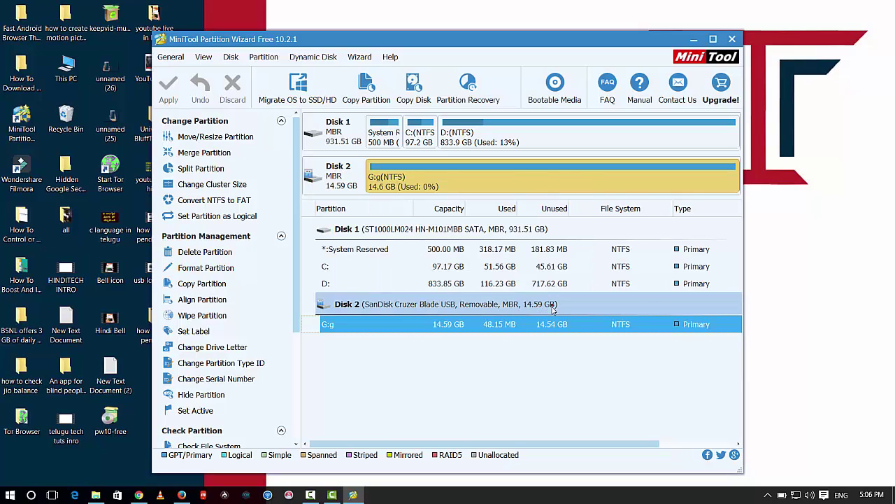
right_click(478, 326)
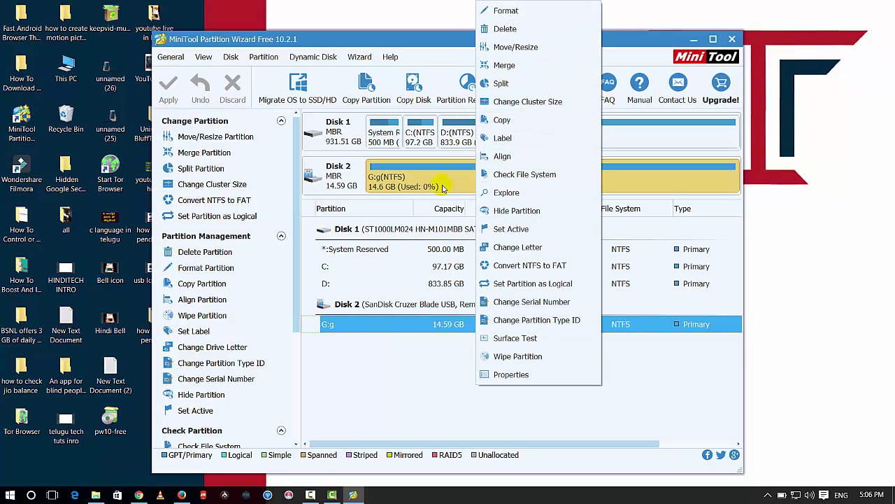
click(383, 365)
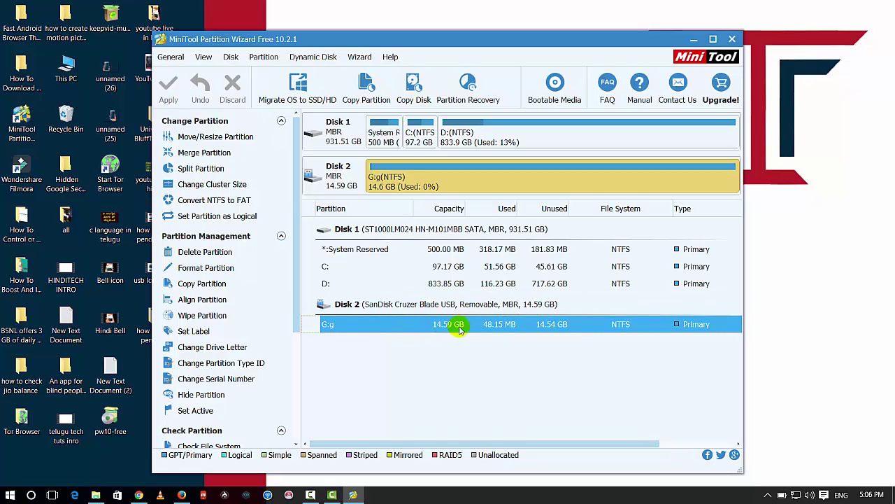
right_click(456, 325)
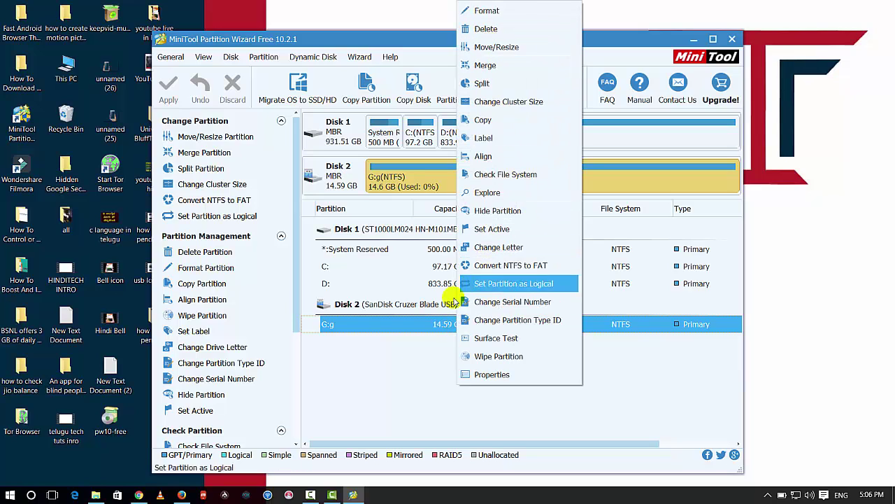
click(426, 366)
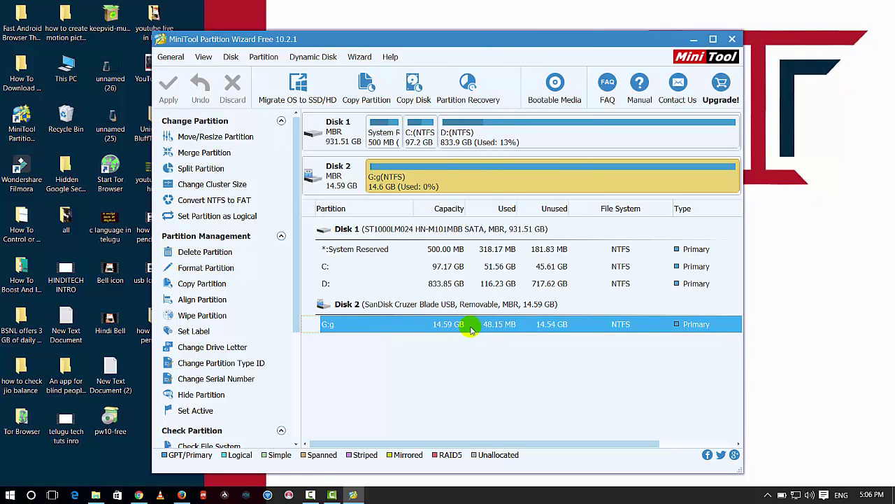
Split the G: partition on Disk 2 into an original partition of 7.36 GB and a new one of 7.23 GB.
right_click(472, 326)
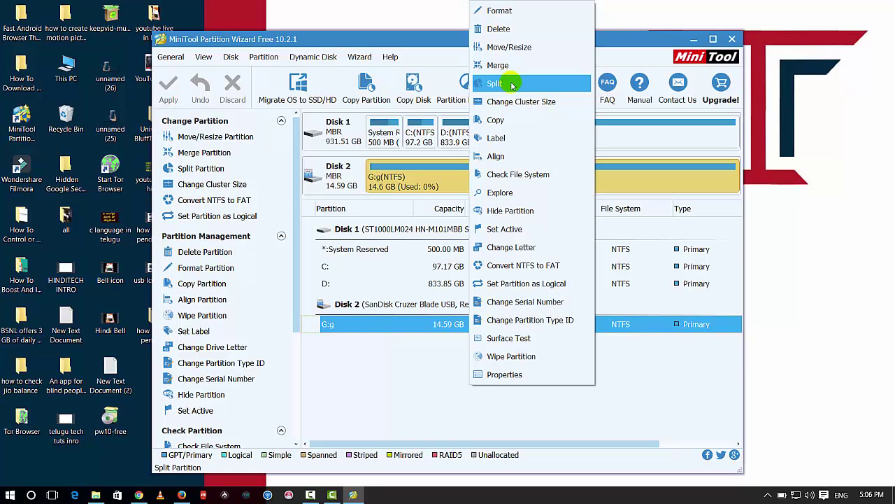
click(512, 86)
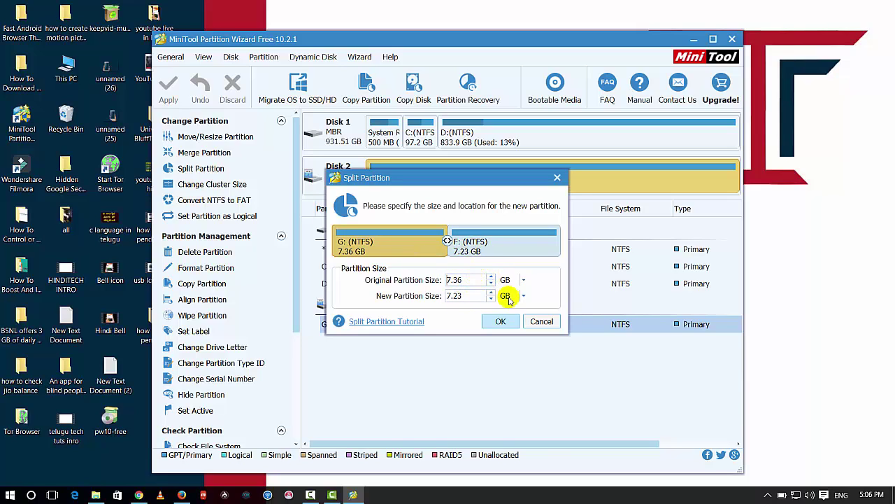
click(501, 321)
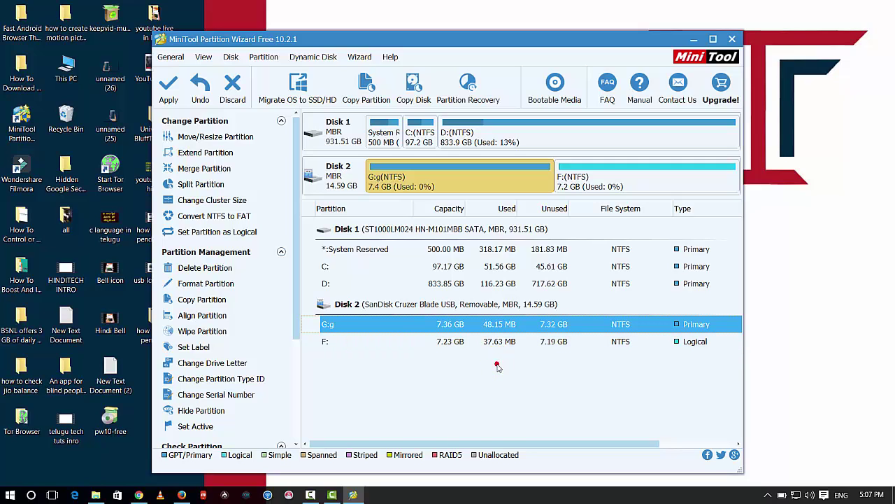
Merge the F: partition into G: on Disk 2, keeping its content in the folder merged_partition_content.
right_click(471, 344)
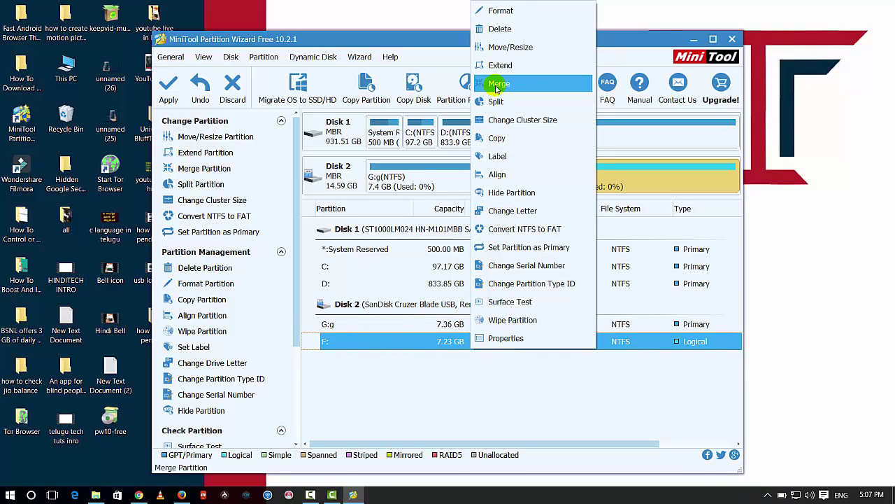
click(497, 84)
click(411, 208)
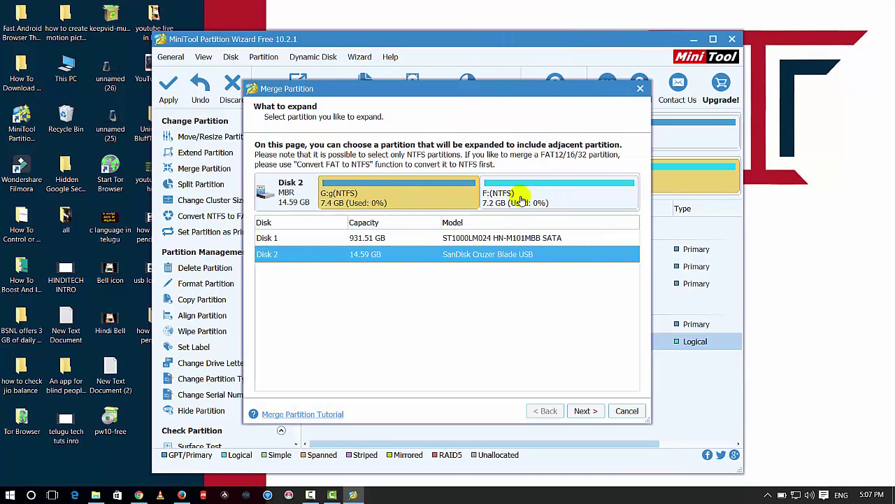
click(586, 411)
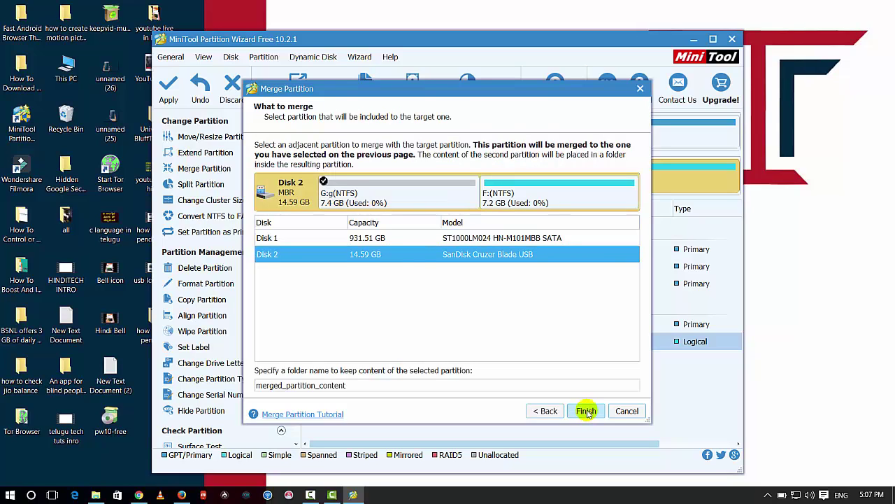
click(586, 411)
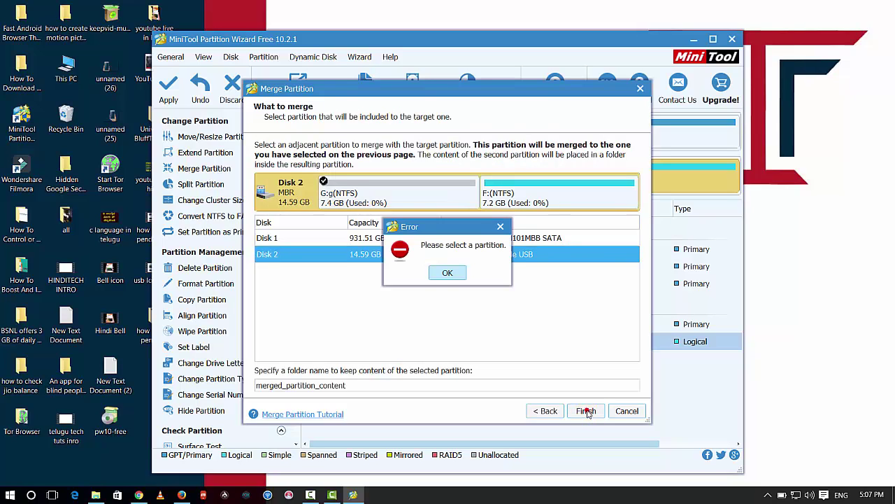
click(456, 279)
click(499, 209)
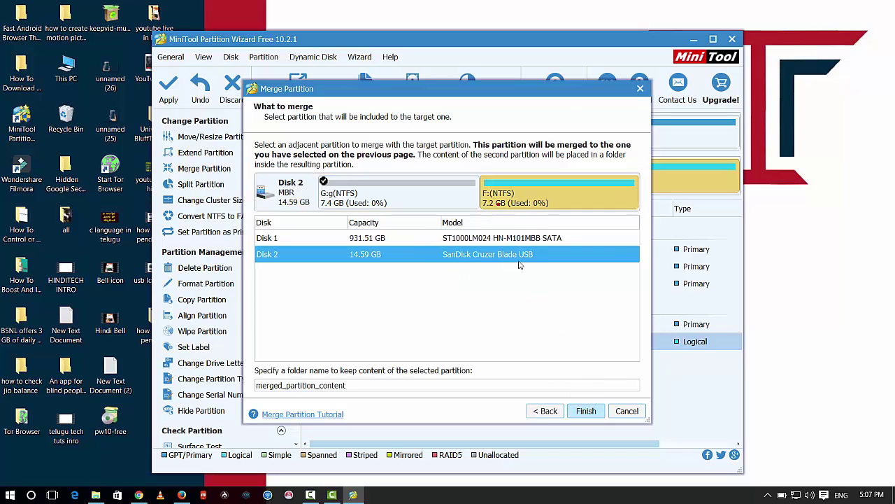
click(584, 411)
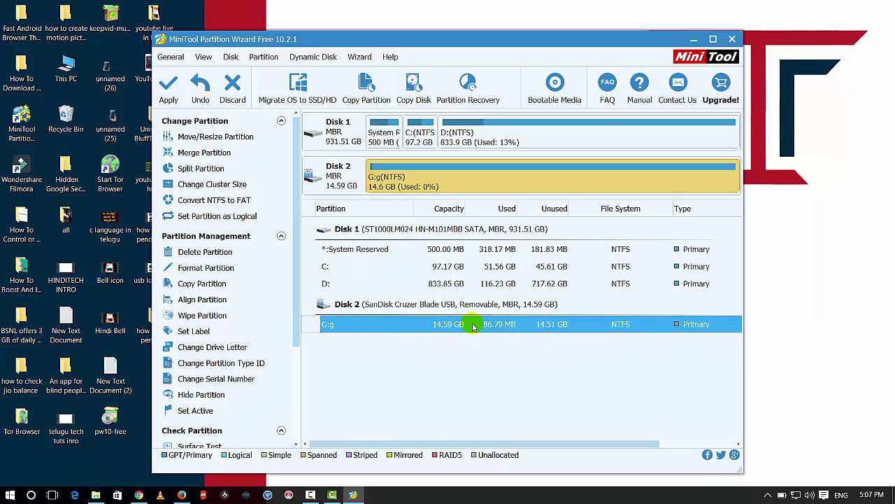
Apply the pending partition changes to the USB drive and confirm them.
click(168, 93)
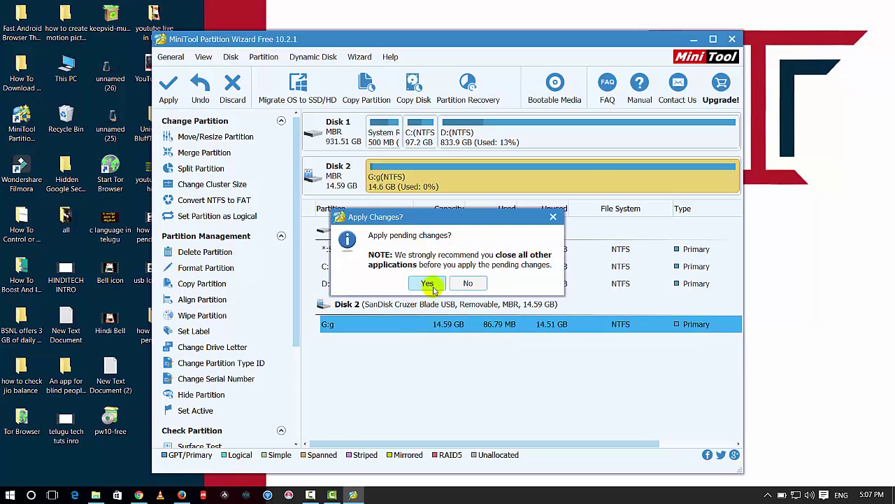
click(431, 287)
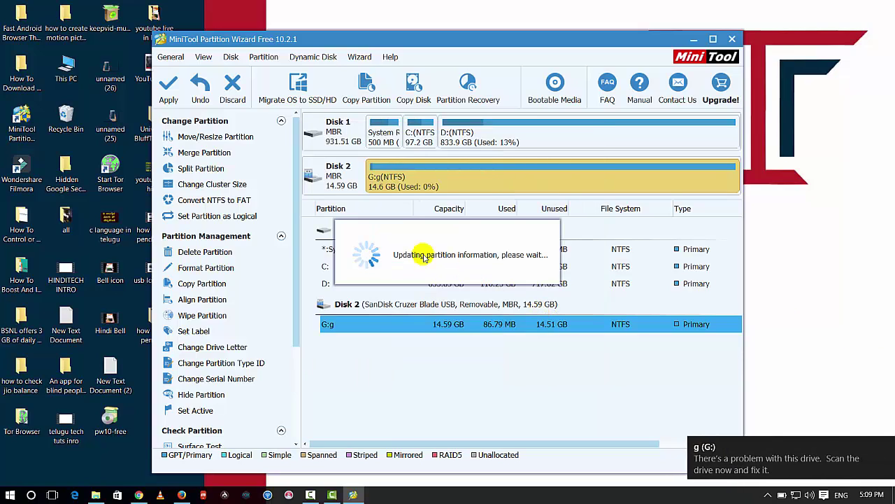
click(534, 230)
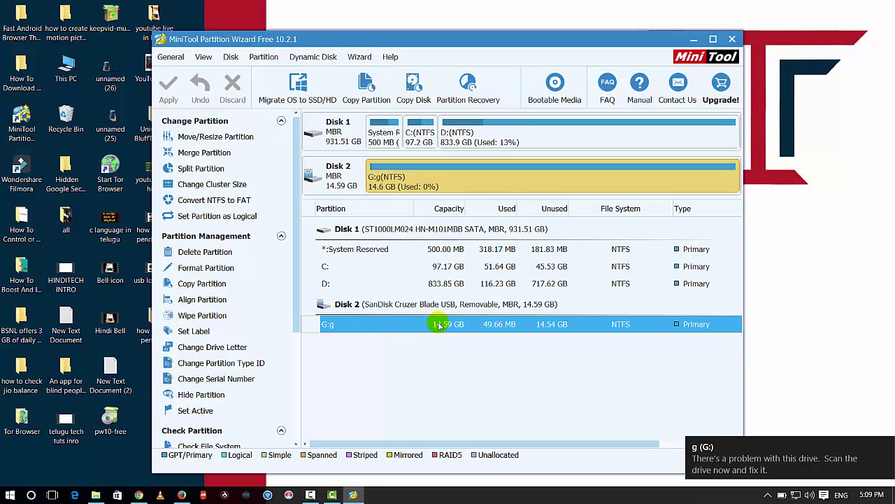
Review the operations available for the G: partition on Disk 2, and view the Check File System options without starting a check.
right_click(490, 324)
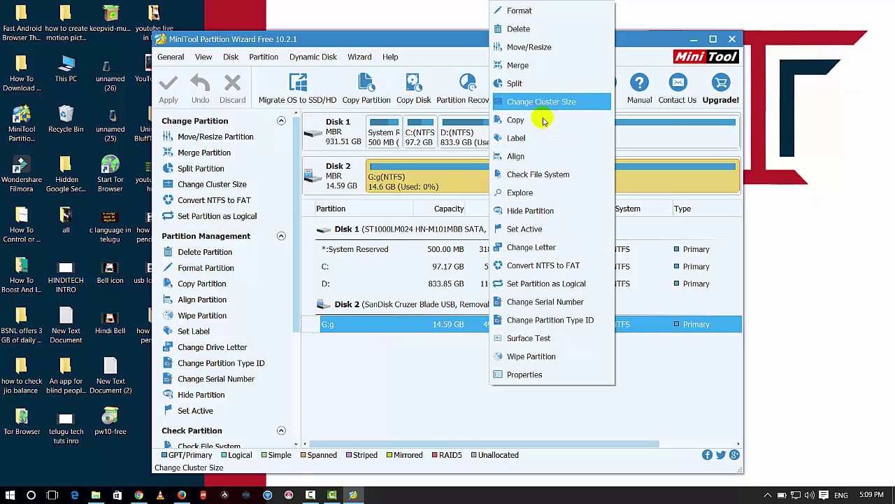
click(702, 348)
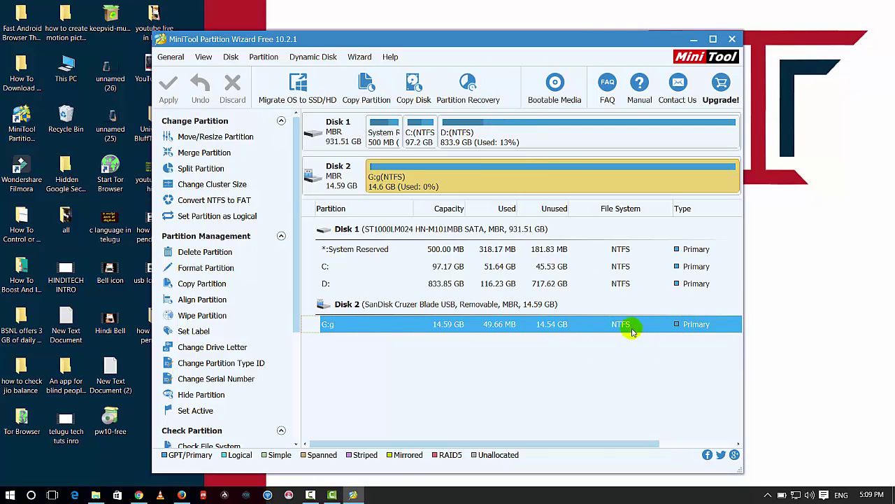
right_click(474, 325)
click(674, 320)
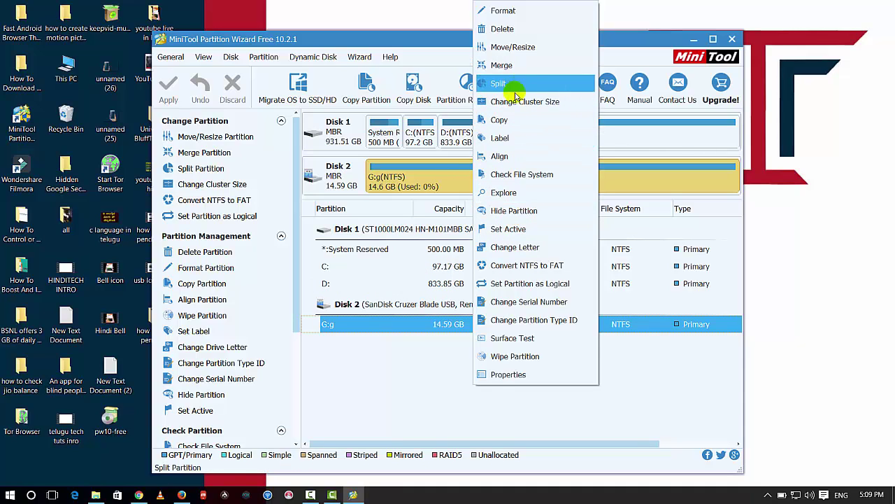
click(528, 175)
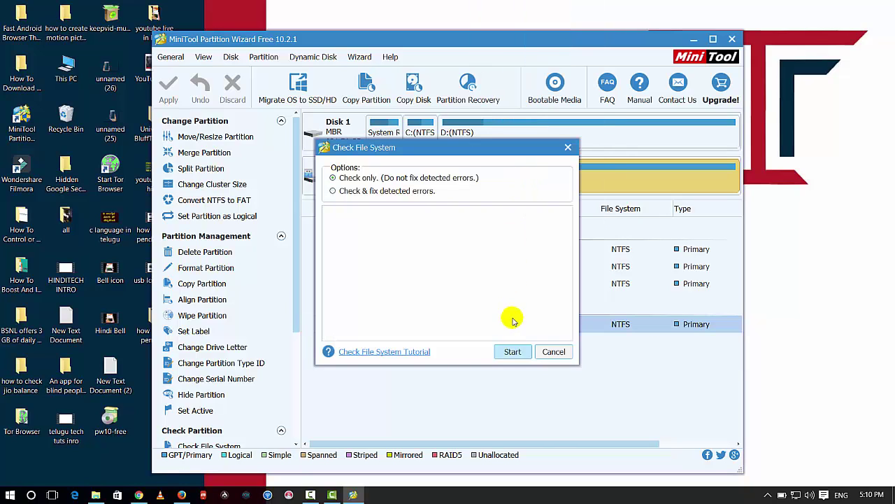
click(568, 148)
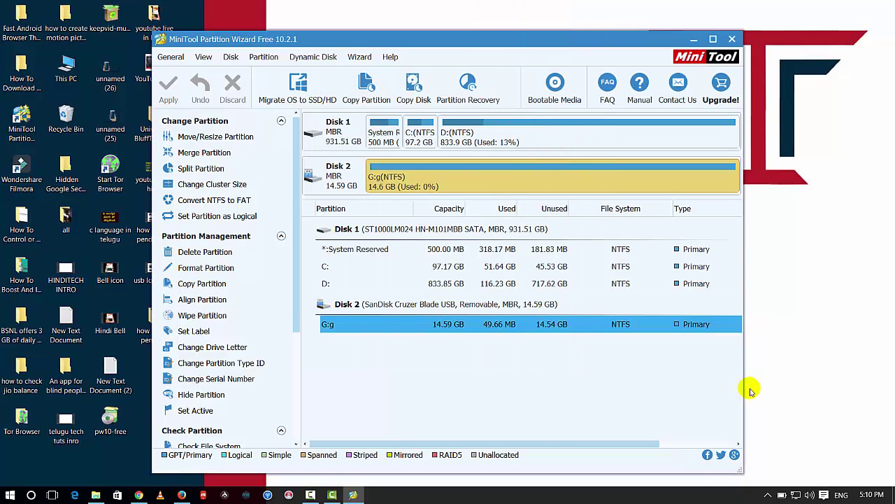
right_click(506, 327)
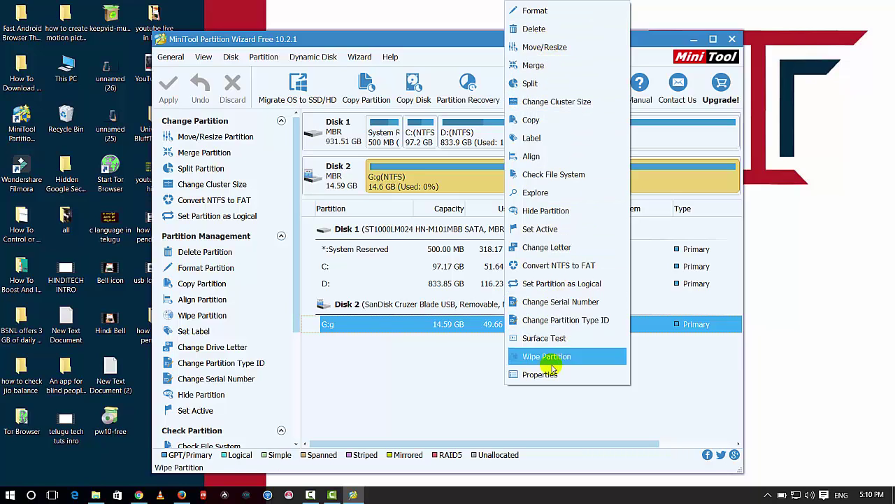
click(458, 369)
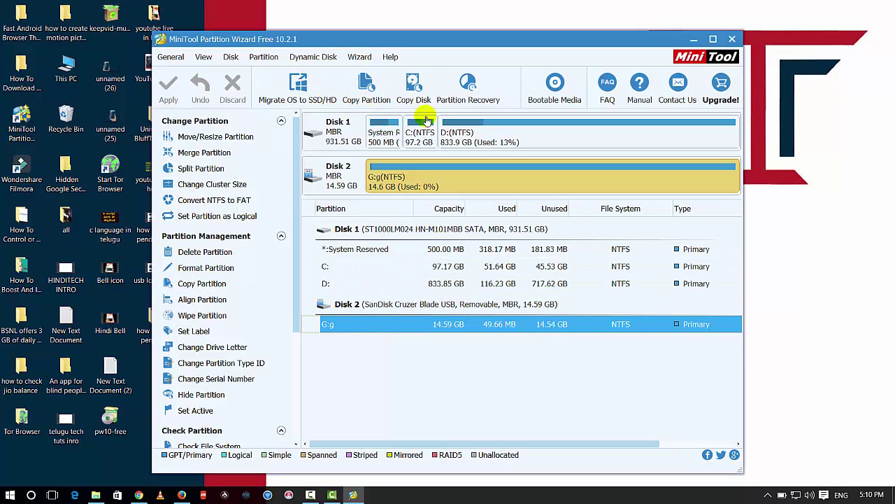
Examine the System Reserved, C: and D: partitions on Disk 1 by selecting each one in the disk map.
click(389, 140)
click(420, 142)
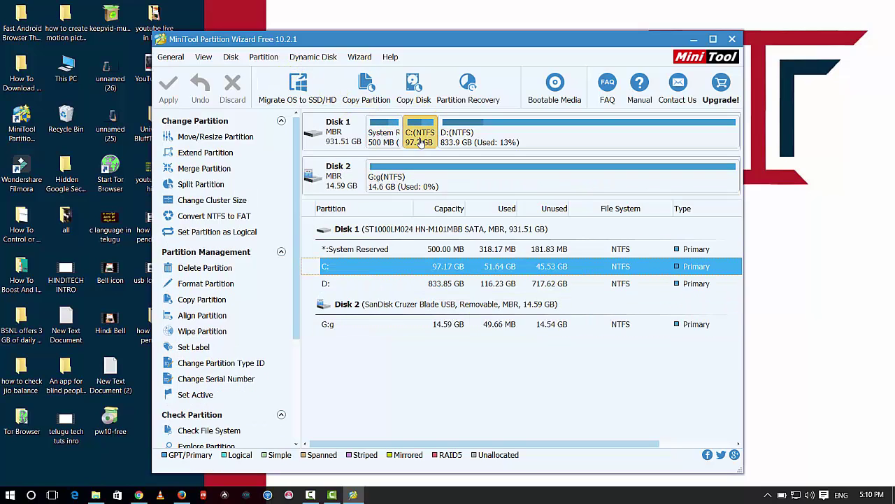
click(397, 141)
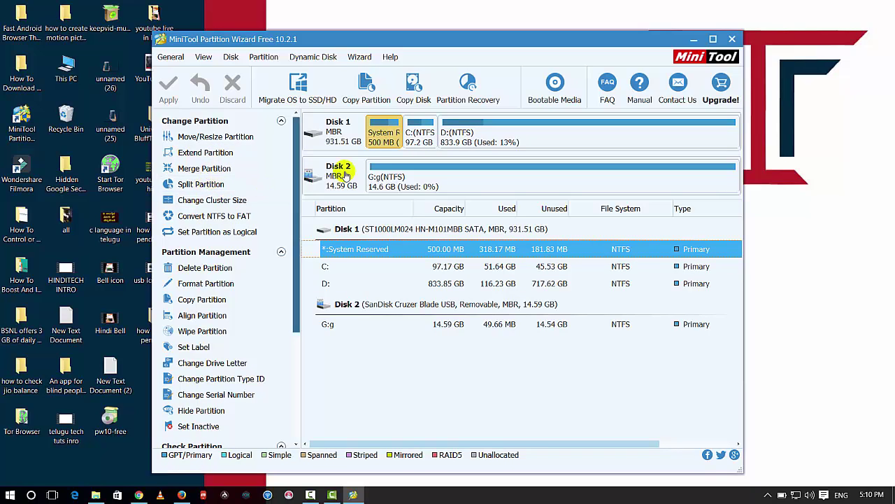
click(420, 133)
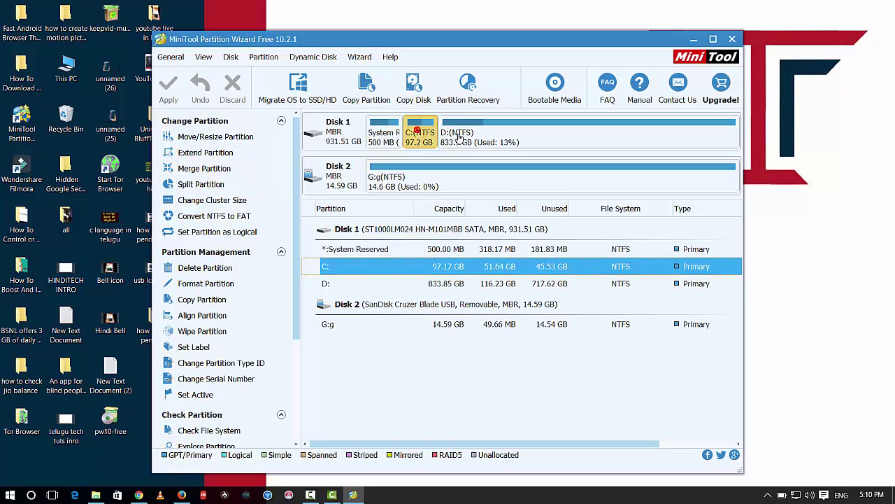
click(461, 139)
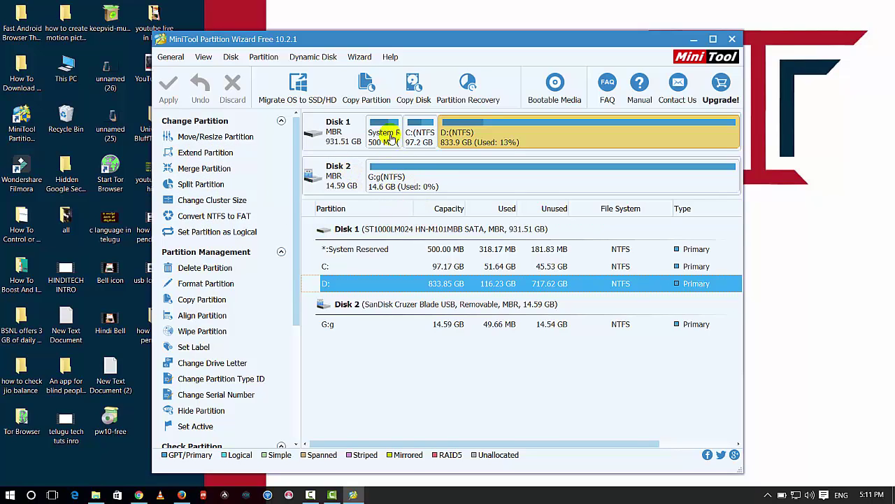
click(389, 140)
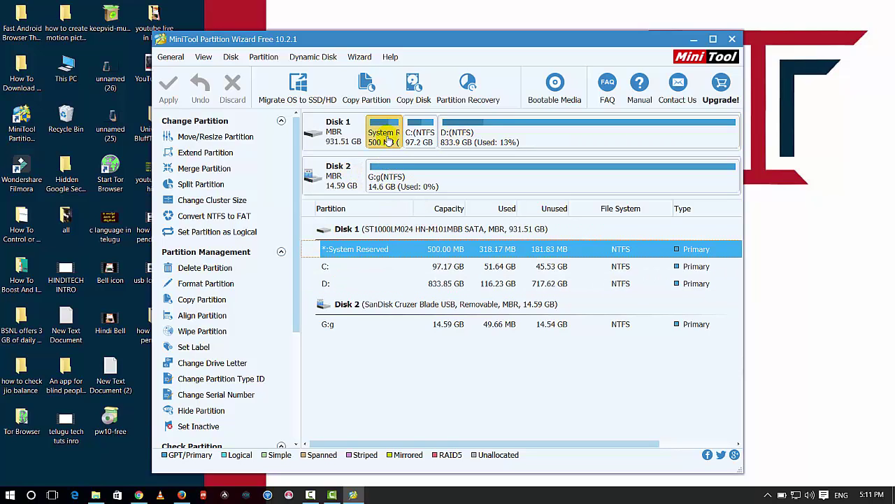